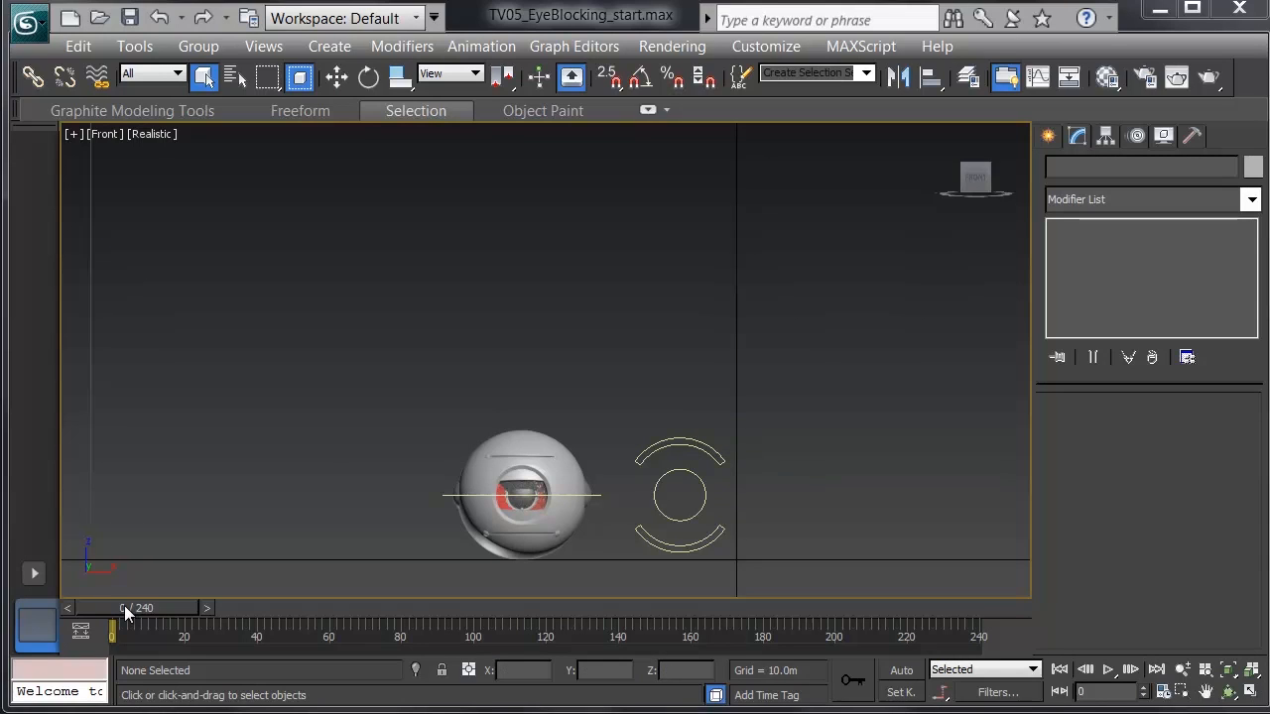
# - Select the Control Master circle around the eyeball and filter the track bar to show its Object keys
pyautogui.moveTo(124, 606); pyautogui.dragTo(447, 641)
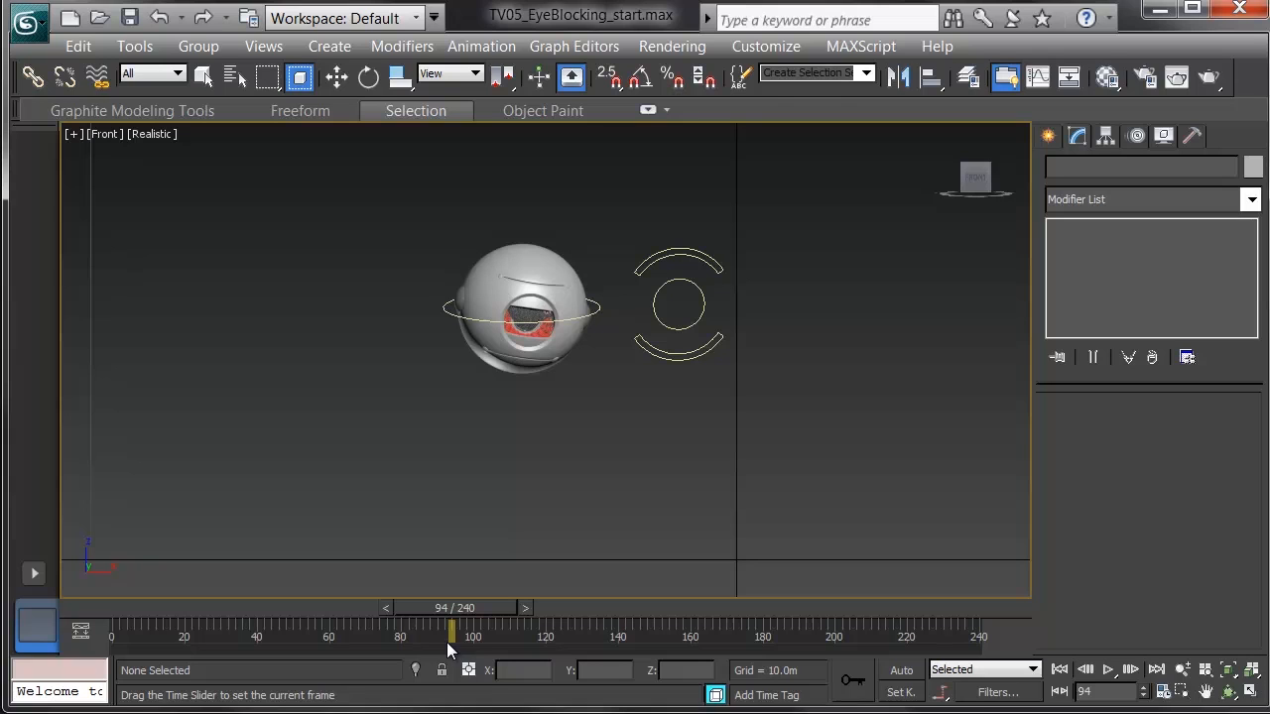
pyautogui.moveTo(446, 642); pyautogui.dragTo(119, 625)
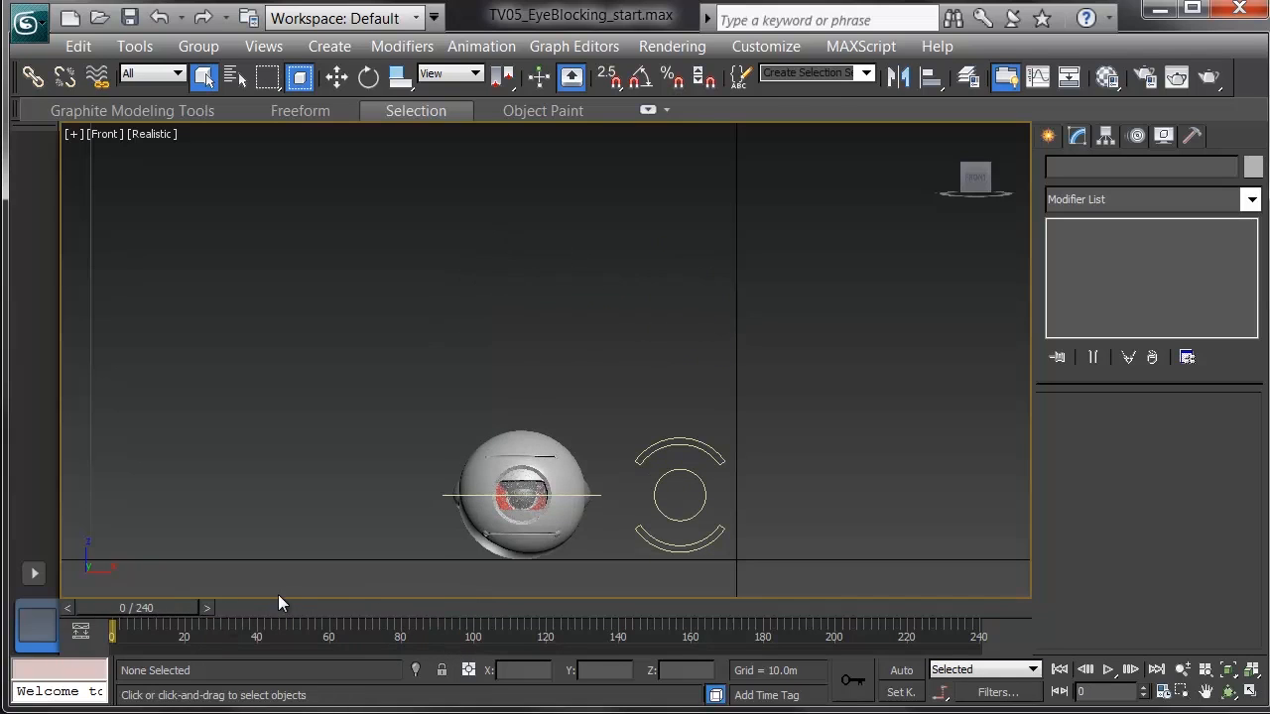
pyautogui.click(447, 494)
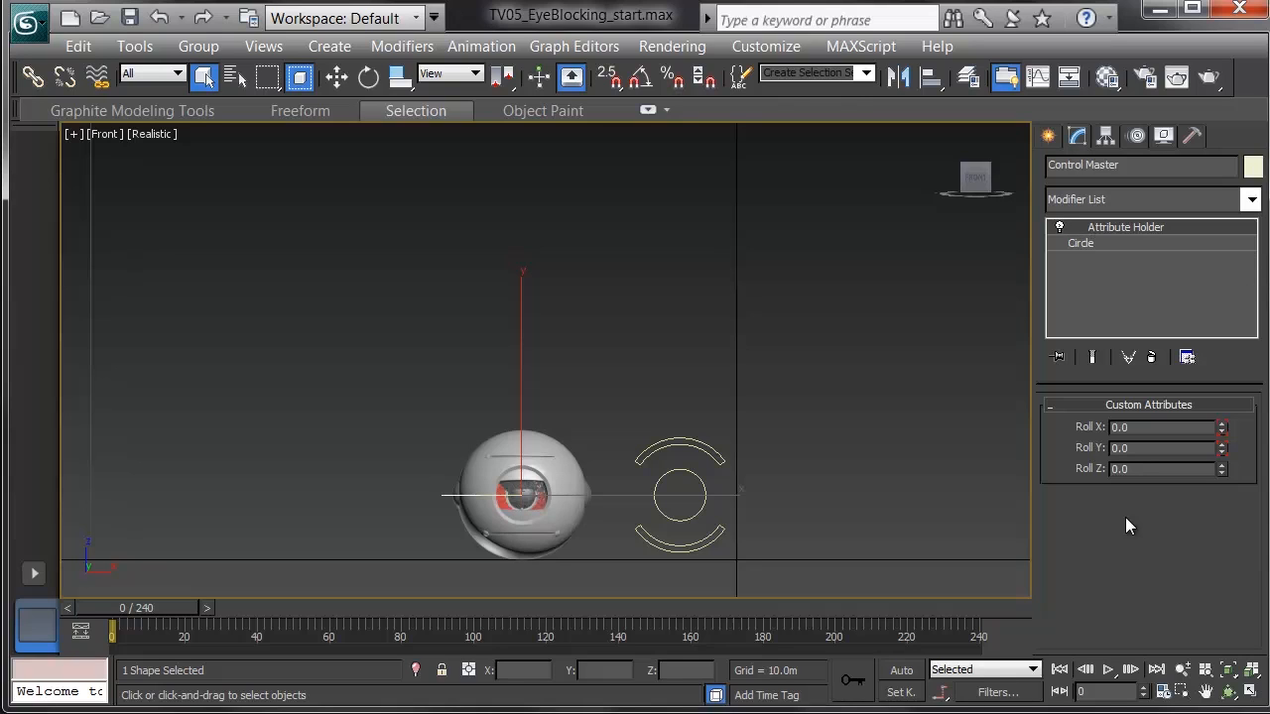
pyautogui.rightClick(853, 624)
pyautogui.moveTo(979, 537)
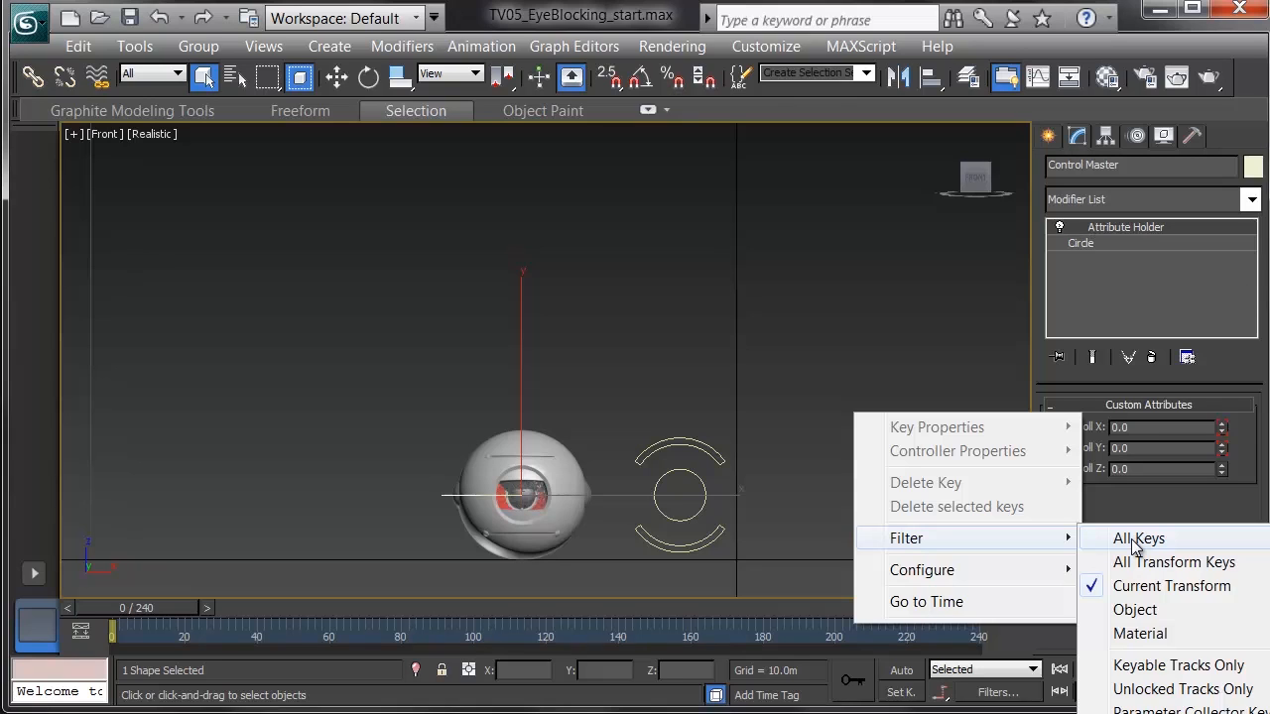
pyautogui.click(1137, 622)
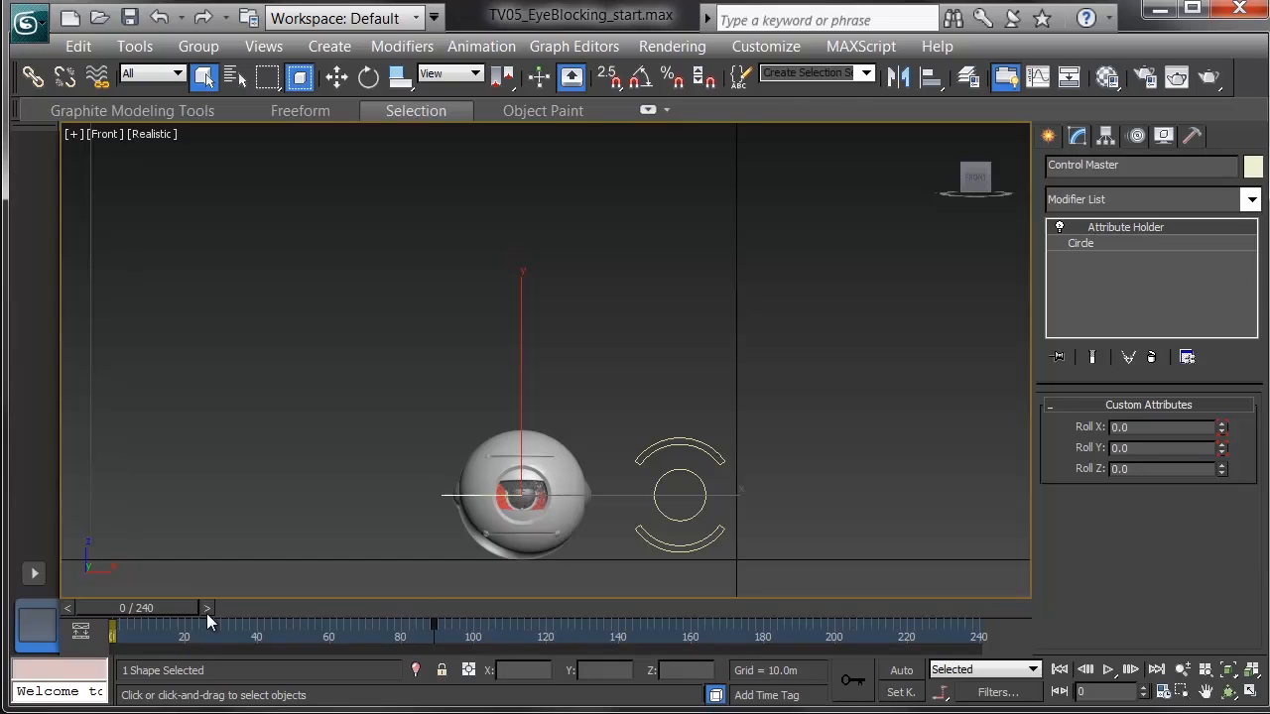
# - Move Control Master's roll key from frame 0 to frame 80
pyautogui.moveTo(176, 605); pyautogui.dragTo(448, 612)
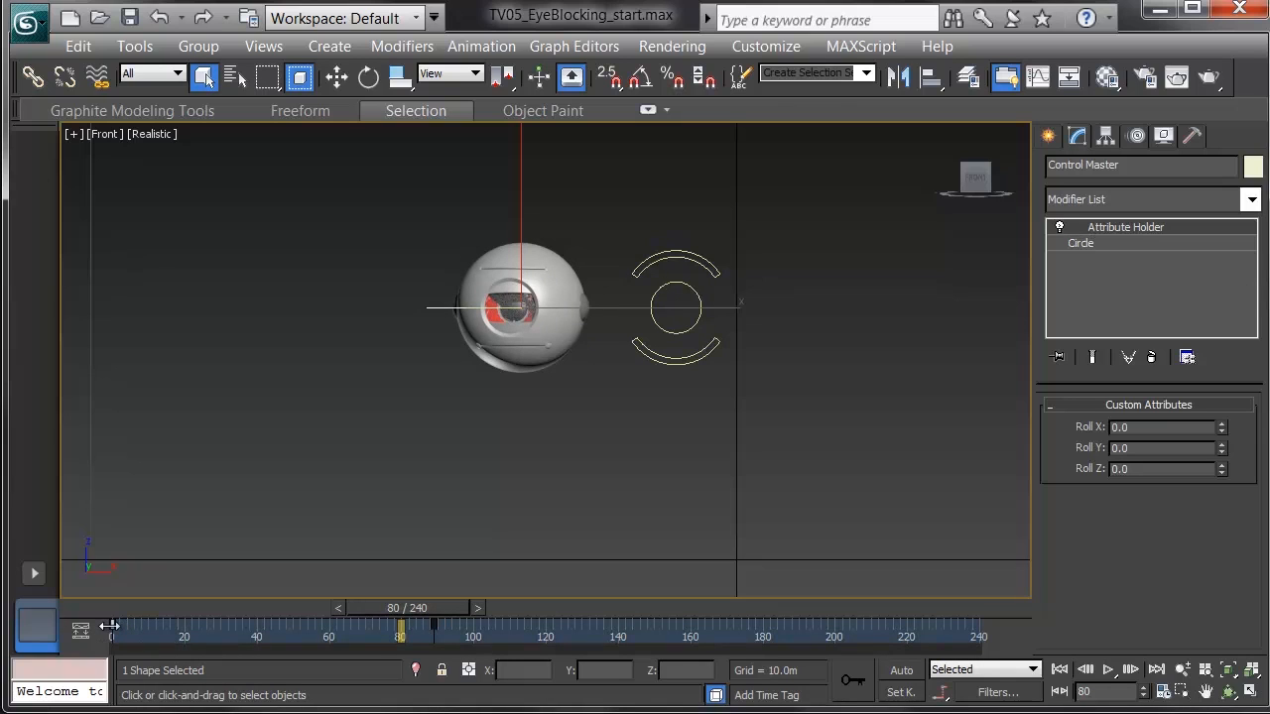
pyautogui.moveTo(109, 627); pyautogui.dragTo(371, 608)
pyautogui.moveTo(401, 667); pyautogui.dragTo(135, 674)
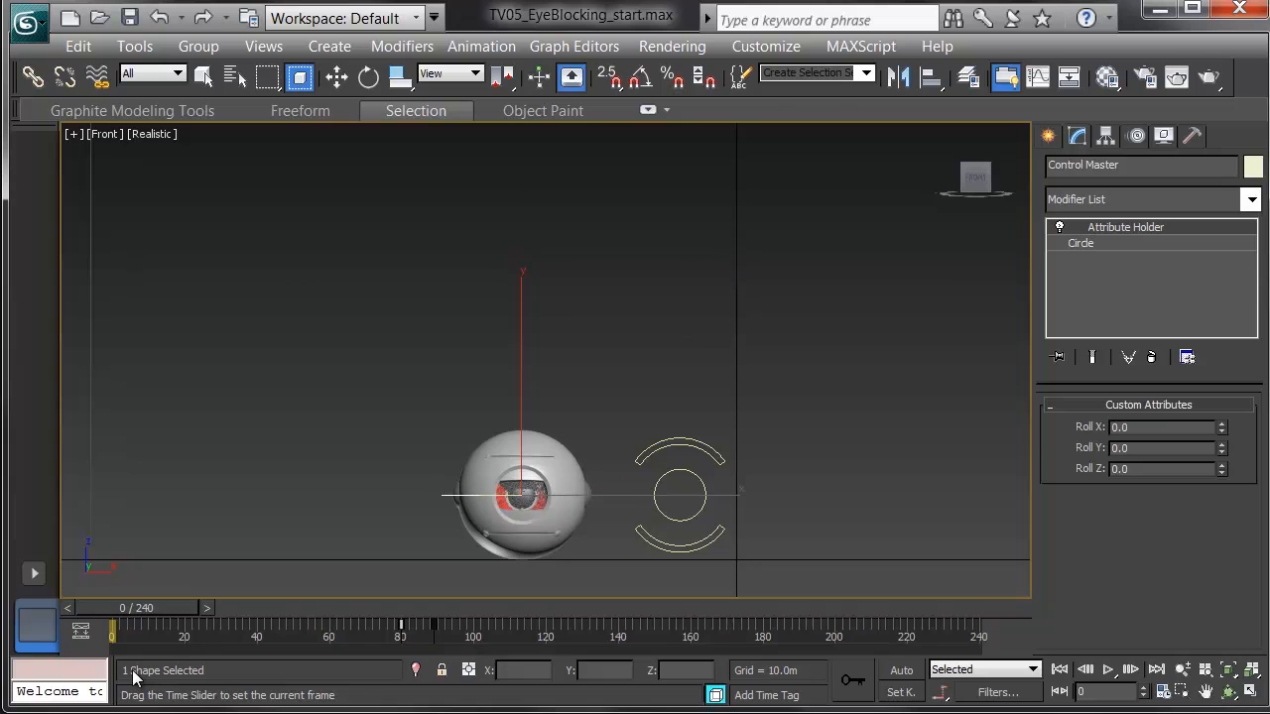
pyautogui.press('q')
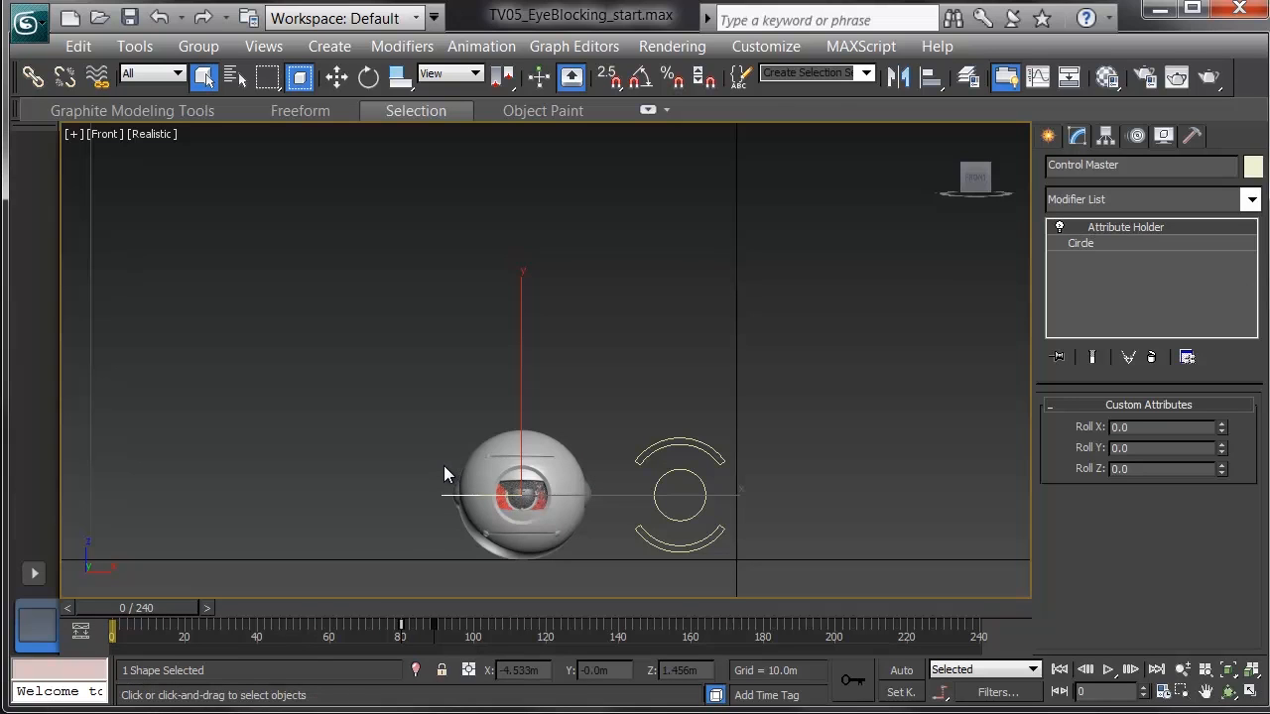
# - Auto-key Control Top Brow at frame 35 with Middle lowered near its minimum and Right raised to about halfway, and shift its start key to frame 12
pyautogui.moveTo(477, 442); pyautogui.dragTo(518, 318, button='middle')
pyautogui.scroll(5, 566, 352)
pyautogui.moveTo(1012, 496); pyautogui.dragTo(770, 453, button='middle')
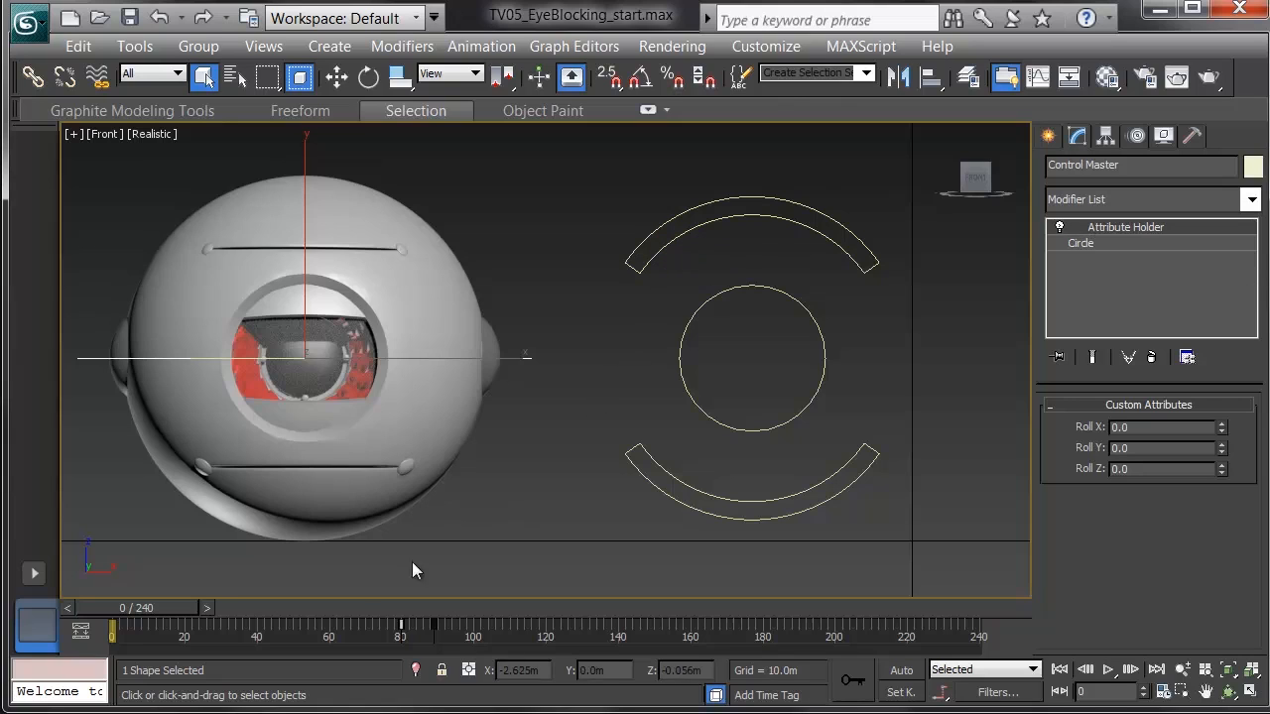
pyautogui.moveTo(164, 607); pyautogui.dragTo(265, 625)
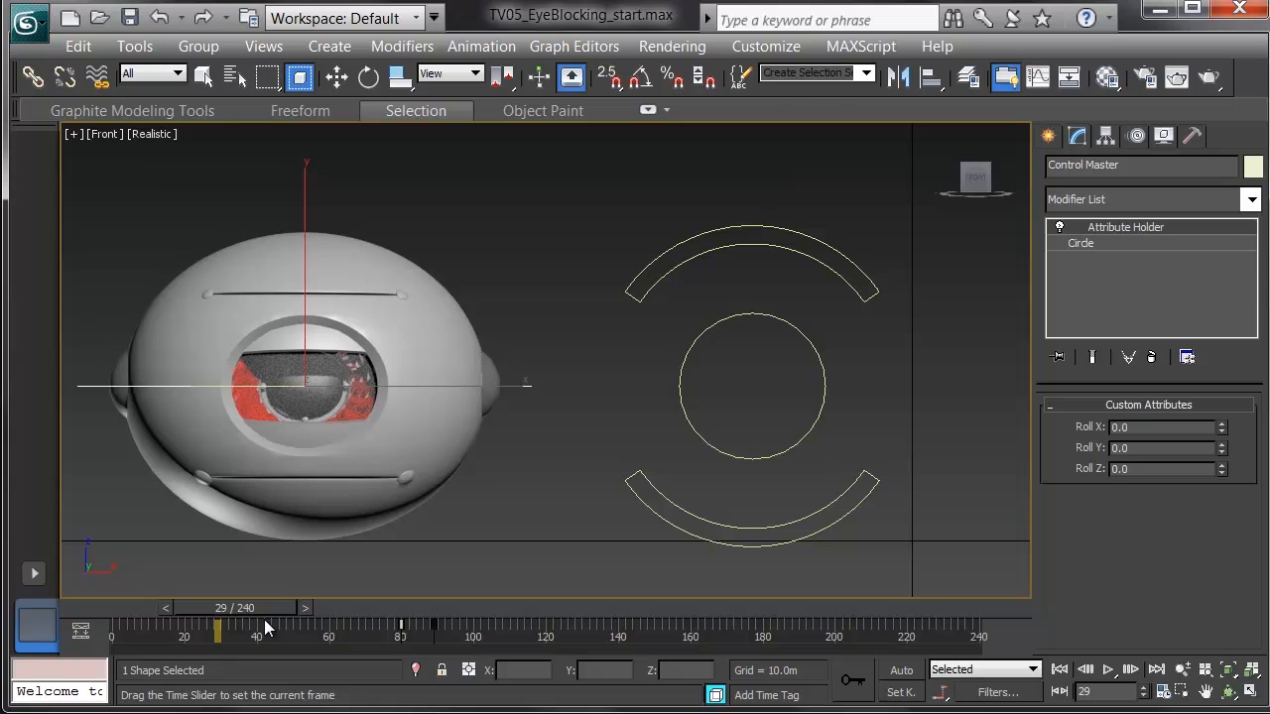
pyautogui.moveTo(266, 625); pyautogui.dragTo(286, 626)
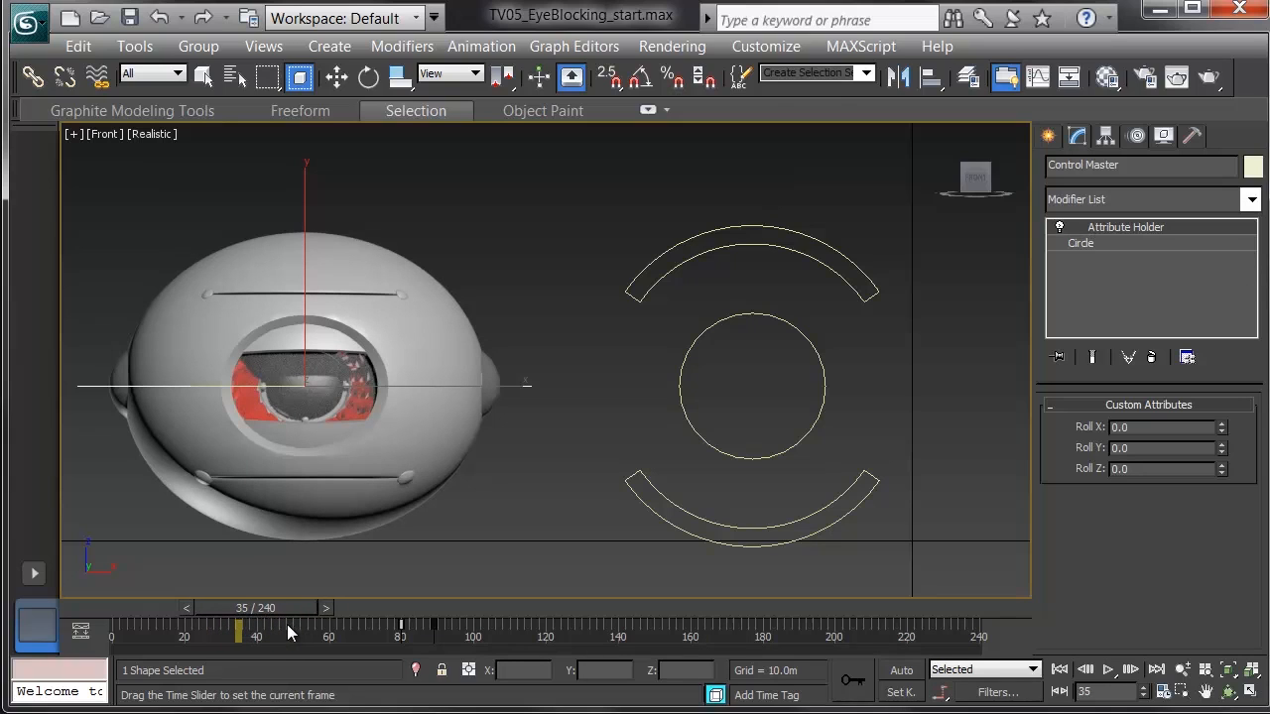
pyautogui.press('q')
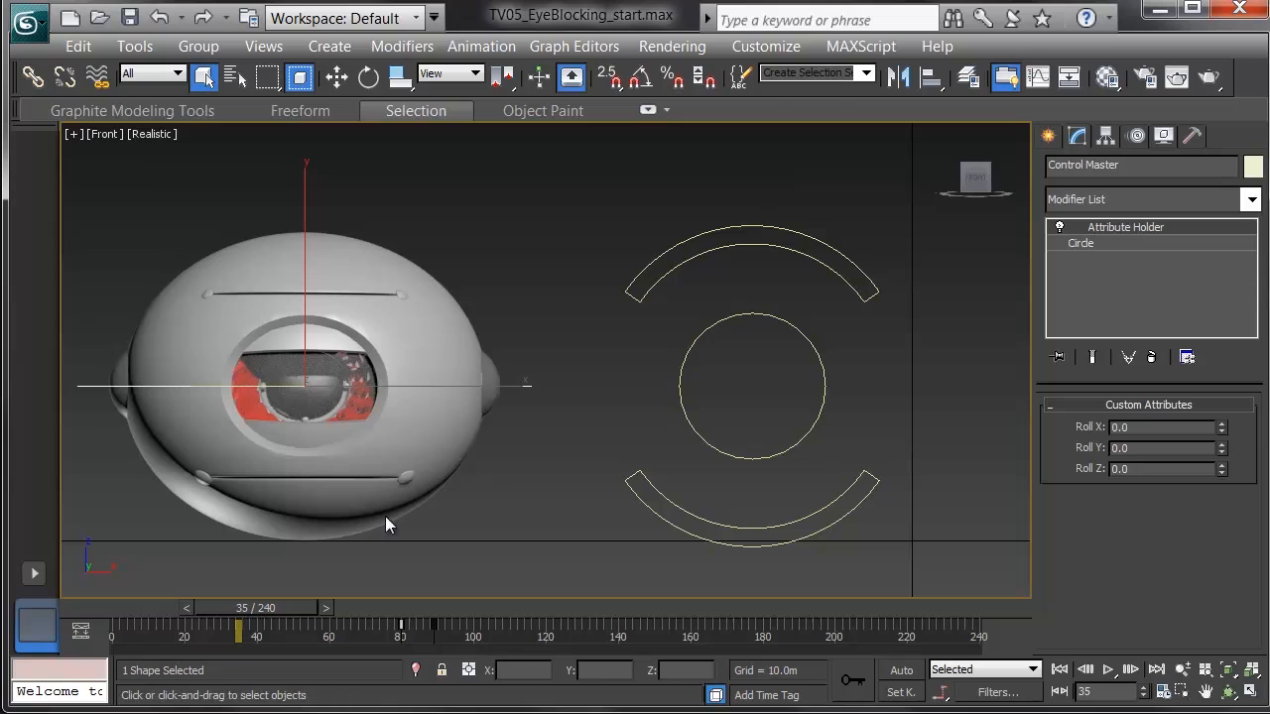
pyautogui.click(659, 280)
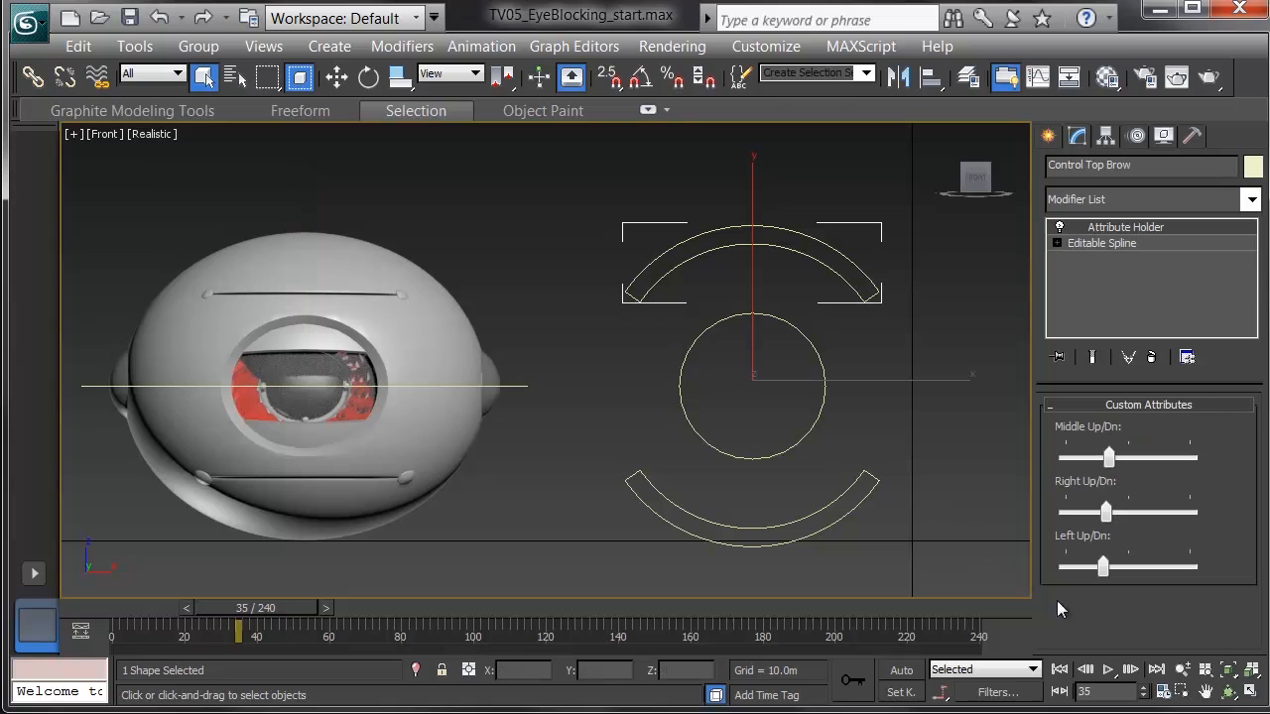
pyautogui.click(900, 669)
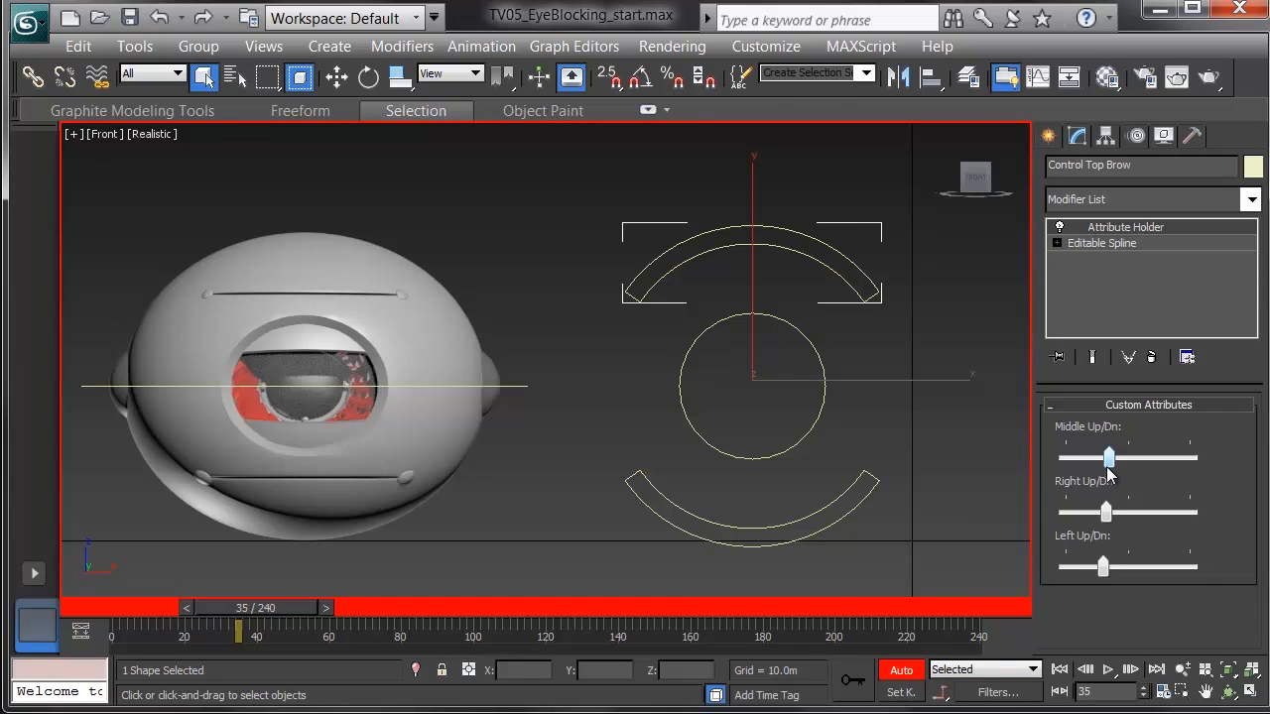
pyautogui.moveTo(1109, 465); pyautogui.dragTo(1081, 463)
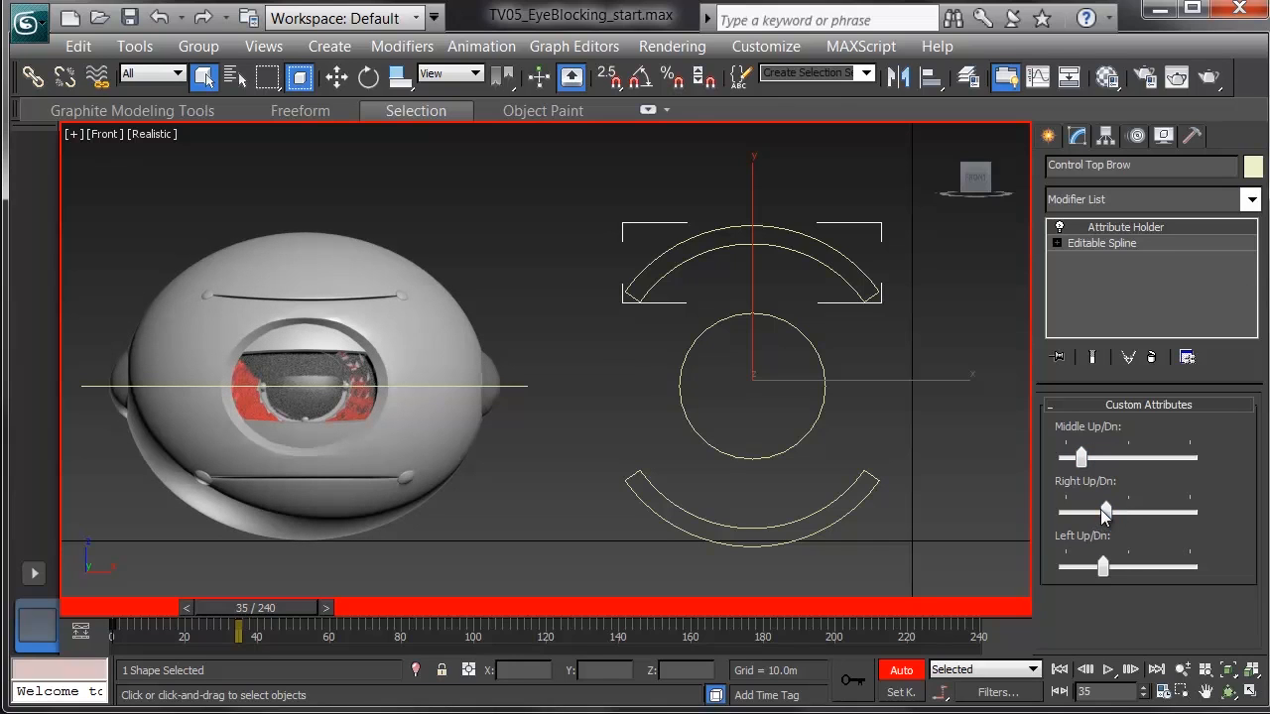
pyautogui.moveTo(1104, 513); pyautogui.dragTo(1132, 537)
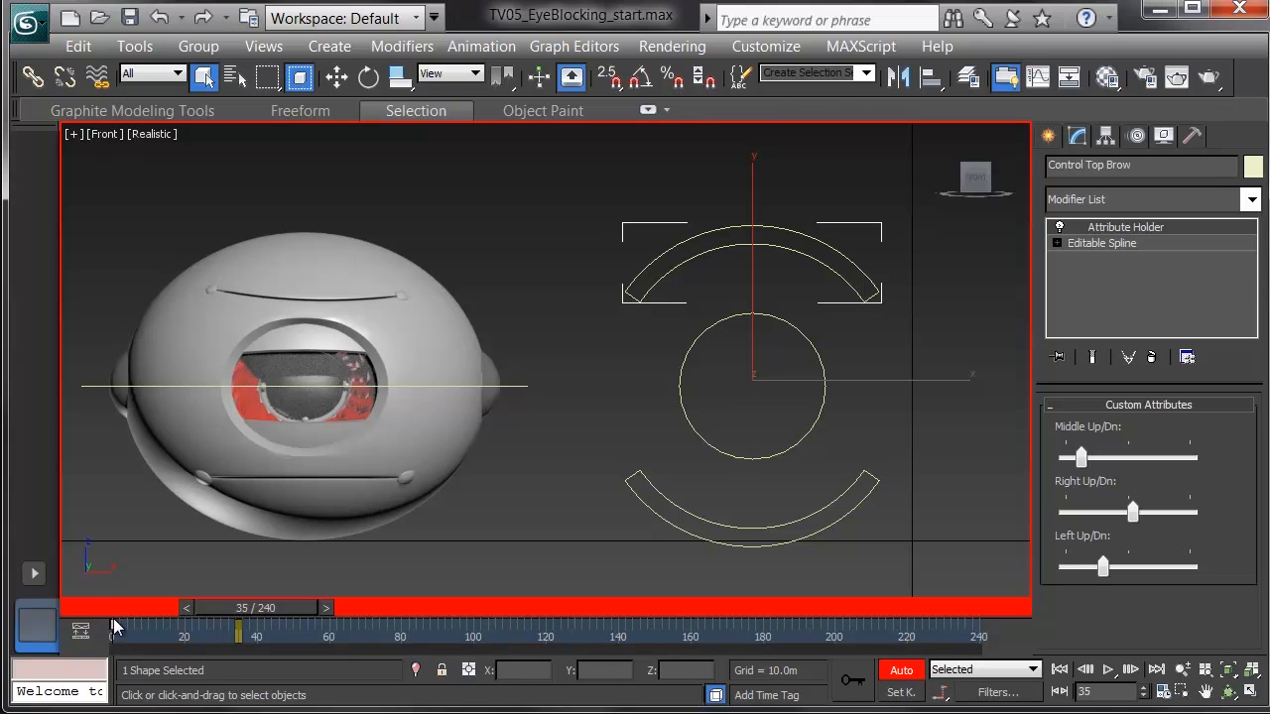
pyautogui.moveTo(112, 626); pyautogui.dragTo(156, 629)
# - Narrow Control Eye's upper and lower eyelids slightly at frame 35 and move its starting key from frame 0 to frame 16
pyautogui.click(731, 452)
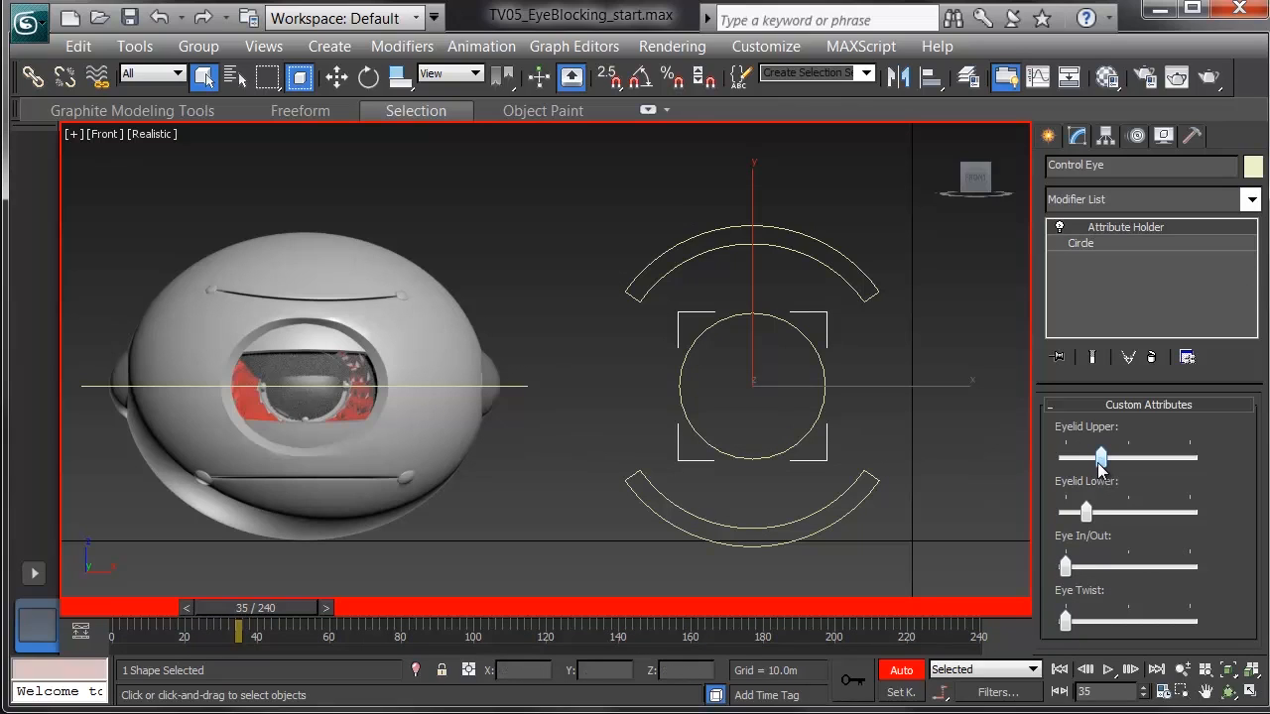
pyautogui.moveTo(1100, 458); pyautogui.dragTo(1113, 459)
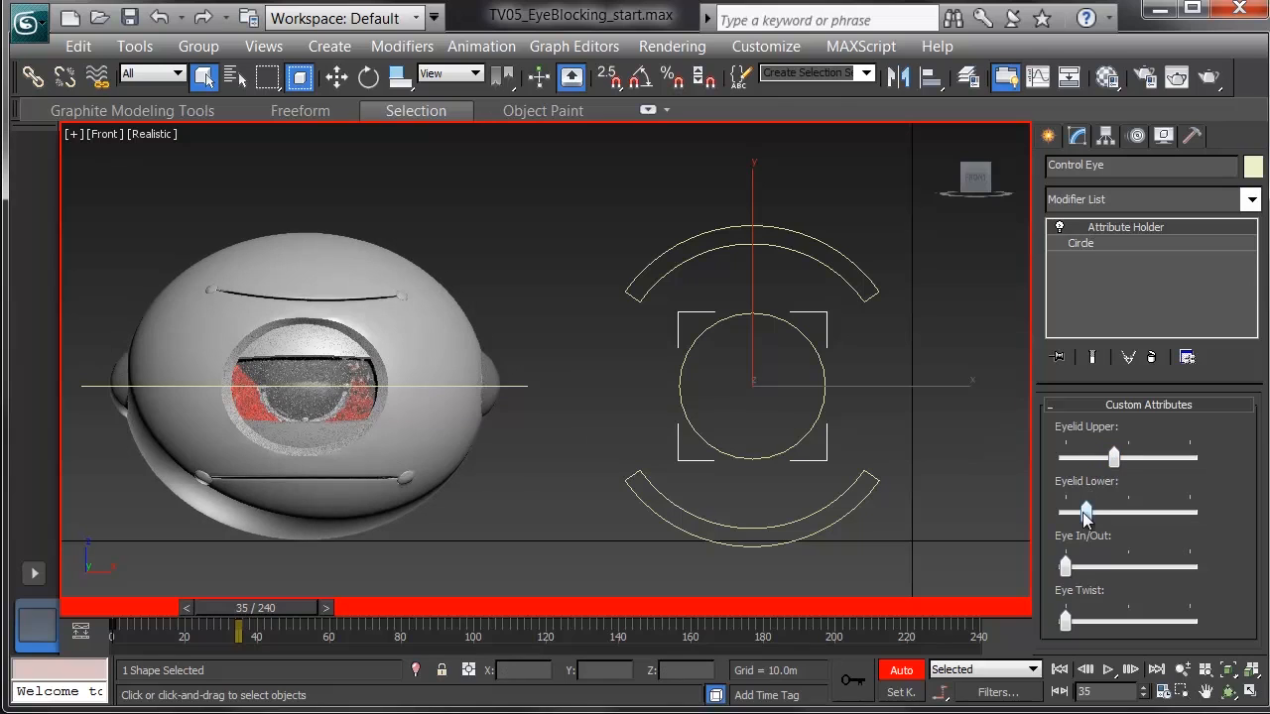
pyautogui.moveTo(1085, 513); pyautogui.dragTo(1124, 526)
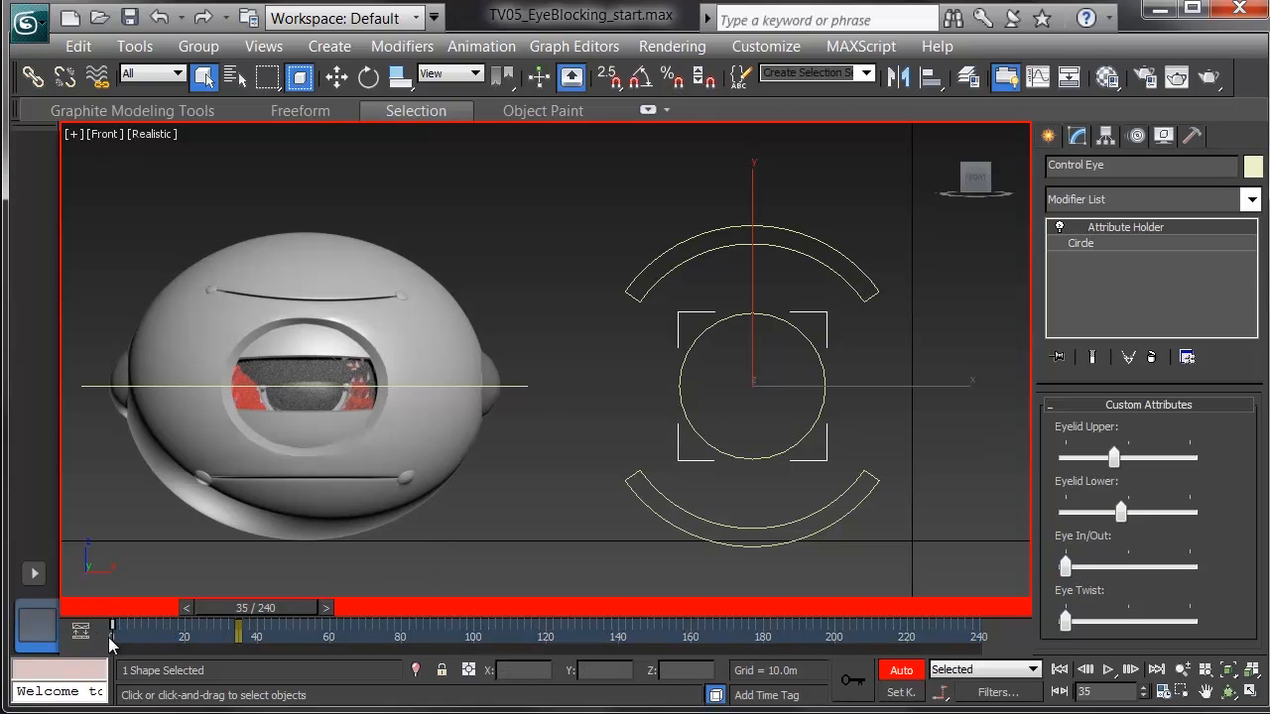
pyautogui.moveTo(110, 624); pyautogui.dragTo(171, 623)
# - Shorten the active time range to end at frame 108 and copy Control Eye's frame 16 key to frame 65
pyautogui.moveTo(288, 608); pyautogui.dragTo(303, 655)
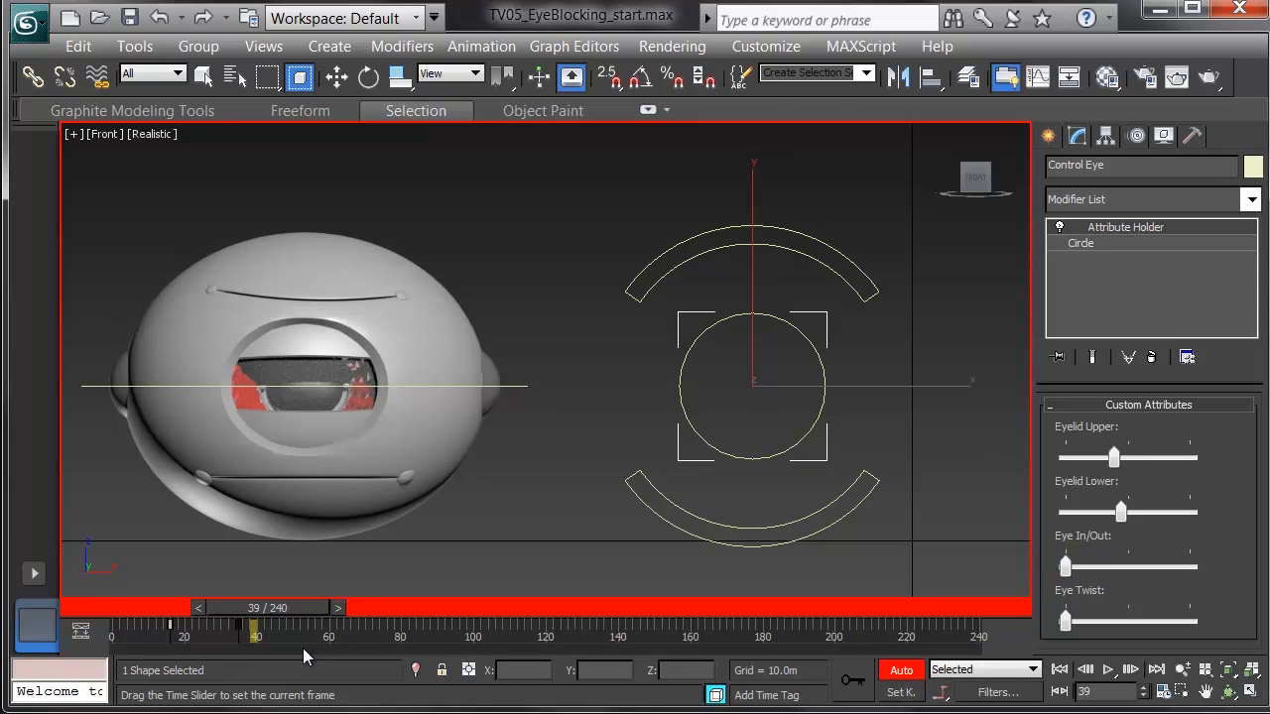
pyautogui.moveTo(304, 654); pyautogui.dragTo(443, 648)
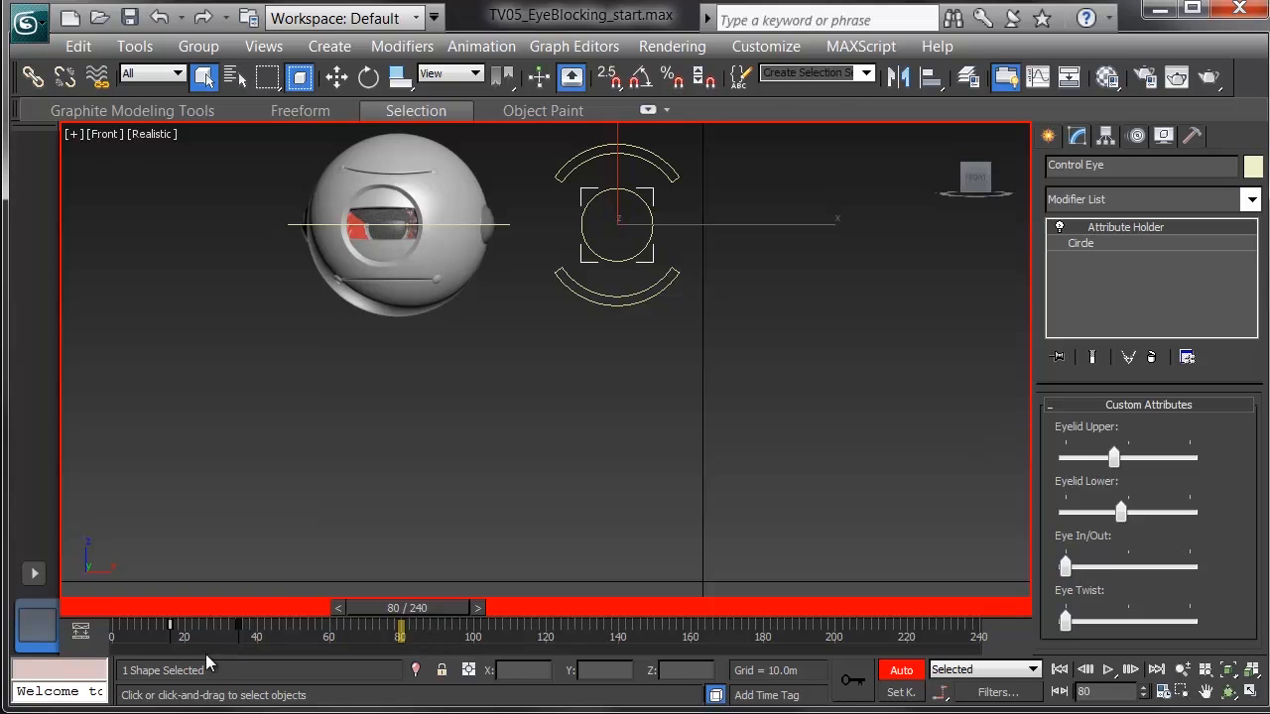
pyautogui.keyDown('ctrl'); pyautogui.keyDown('alt'); pyautogui.moveTo(195, 628); pyautogui.dragTo(675, 635, button='right'); pyautogui.keyUp('alt'); pyautogui.keyUp('ctrl')
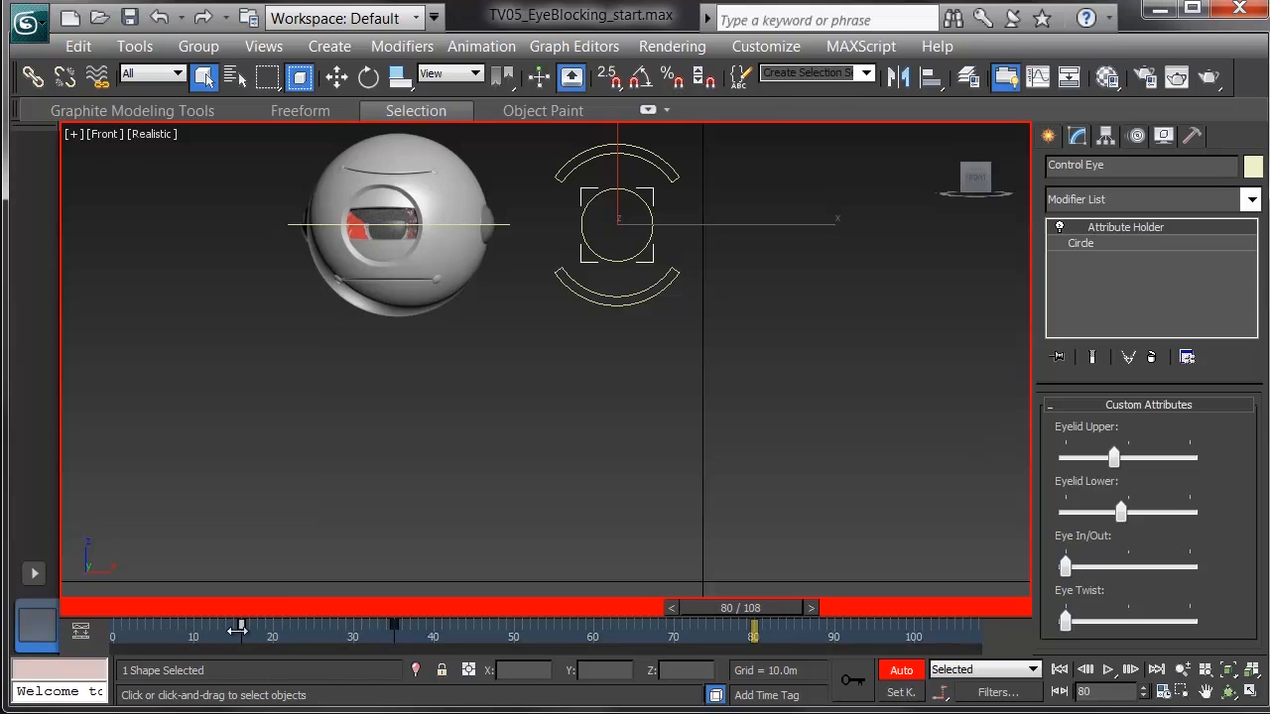
pyautogui.keyDown('shift'); pyautogui.moveTo(241, 629); pyautogui.dragTo(249, 636); pyautogui.keyUp('shift')
pyautogui.keyDown('shift'); pyautogui.moveTo(573, 659); pyautogui.dragTo(630, 661); pyautogui.keyUp('shift')
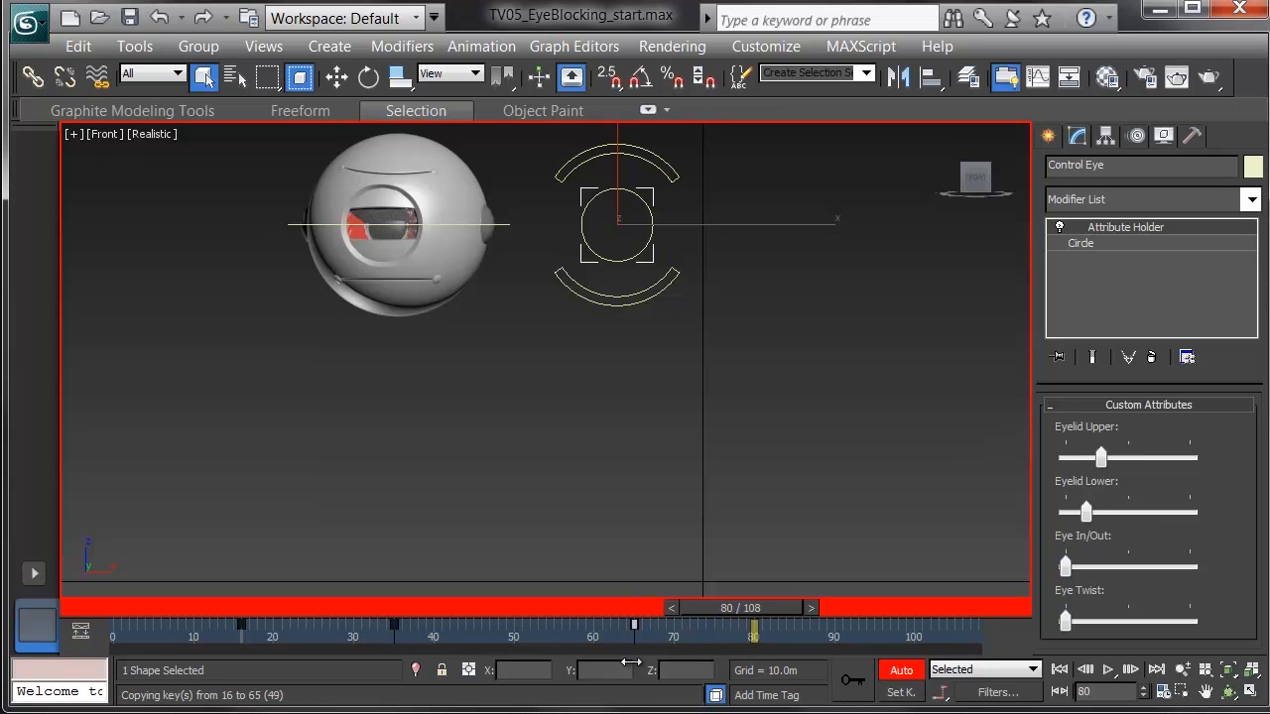
pyautogui.keyDown('shift'); pyautogui.moveTo(630, 662); pyautogui.dragTo(631, 662); pyautogui.keyUp('shift')
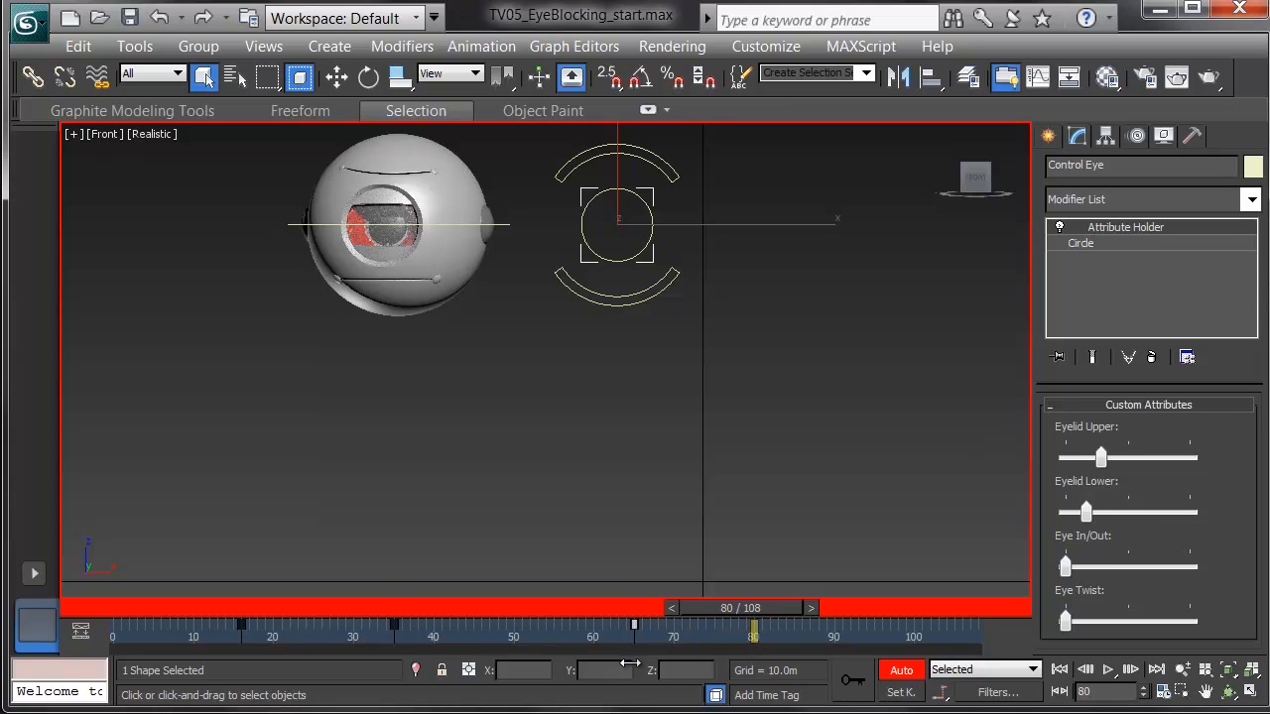
# - Key Control Eye at frame 98 with Eyelid Upper and Eyelid Lower both at their minimum, opening the eye wide
pyautogui.moveTo(759, 607); pyautogui.dragTo(901, 613)
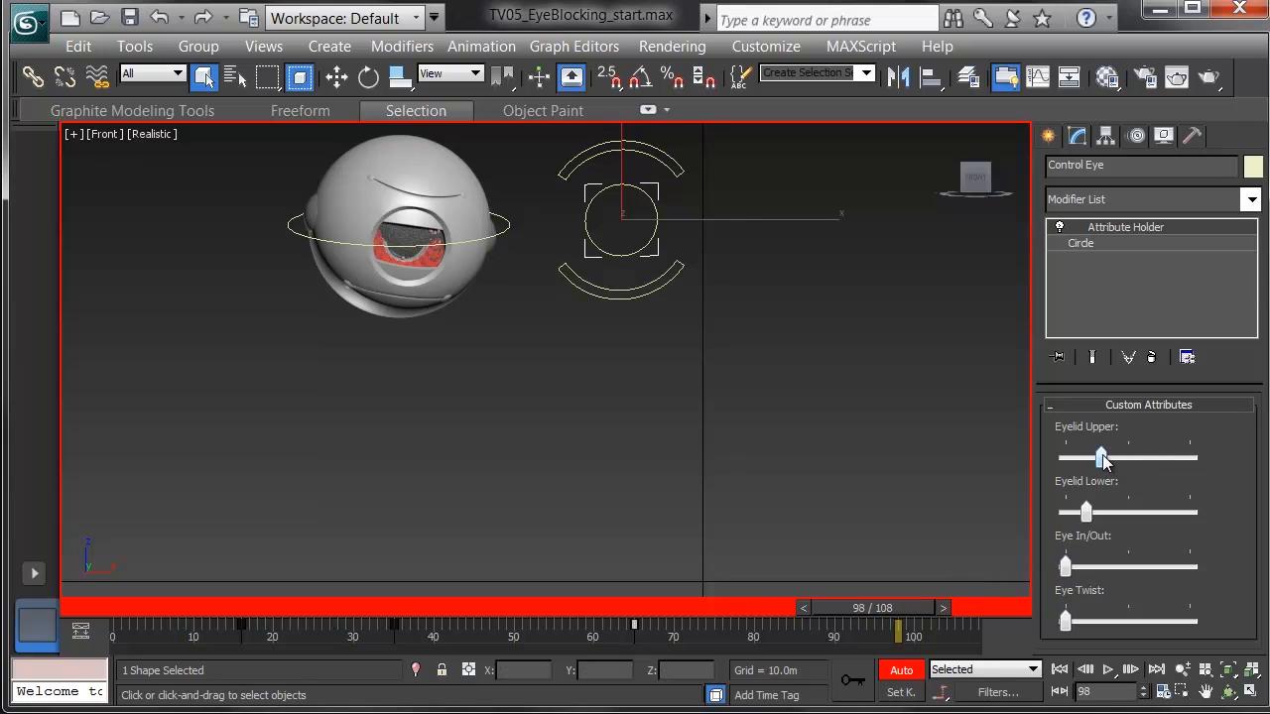
pyautogui.moveTo(1102, 458); pyautogui.dragTo(1066, 462)
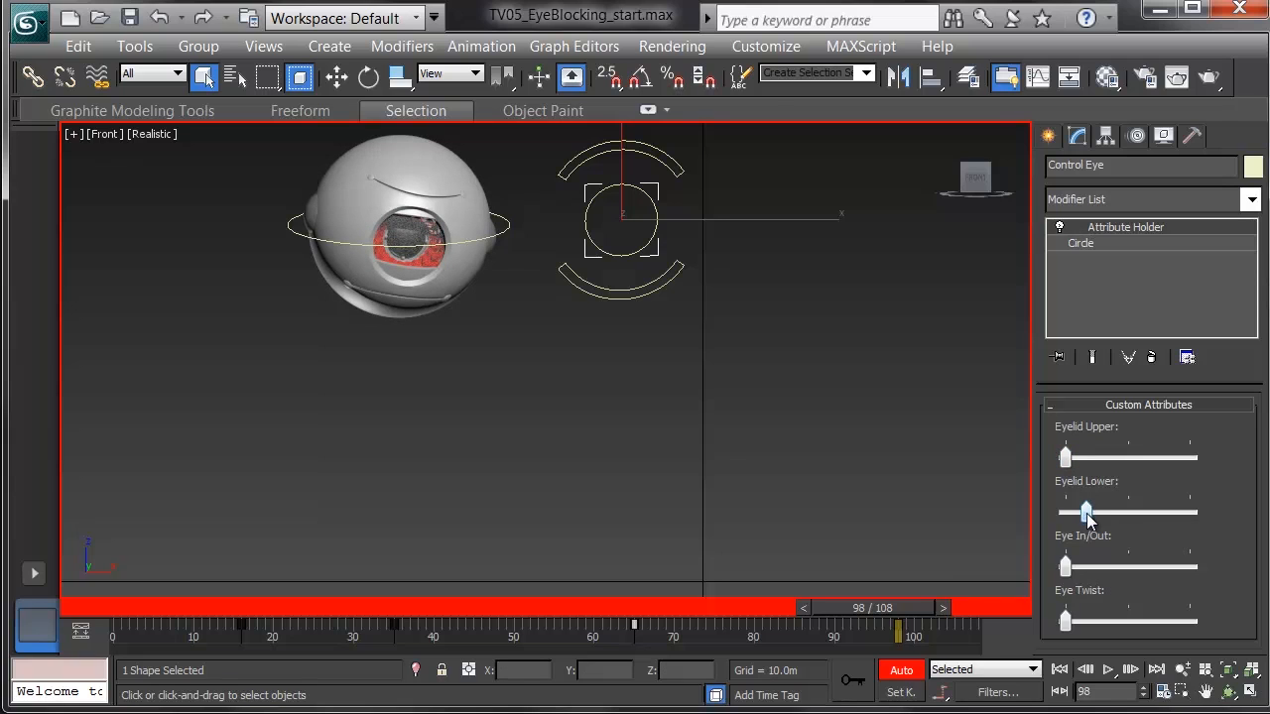
pyautogui.moveTo(1088, 512); pyautogui.dragTo(1037, 510)
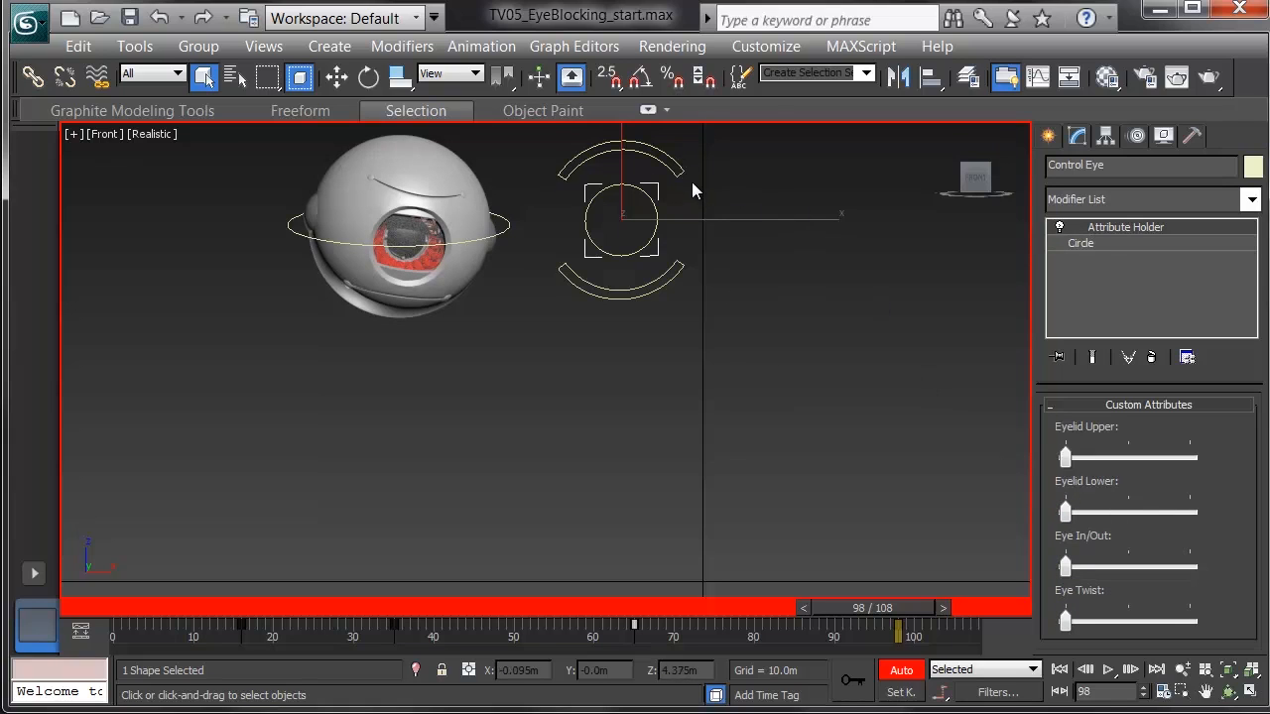
# - Key Control Top Brow at frame 98 with Middle at its maximum, Right lowered near its minimum, and Left at its minimum
pyautogui.click(686, 173)
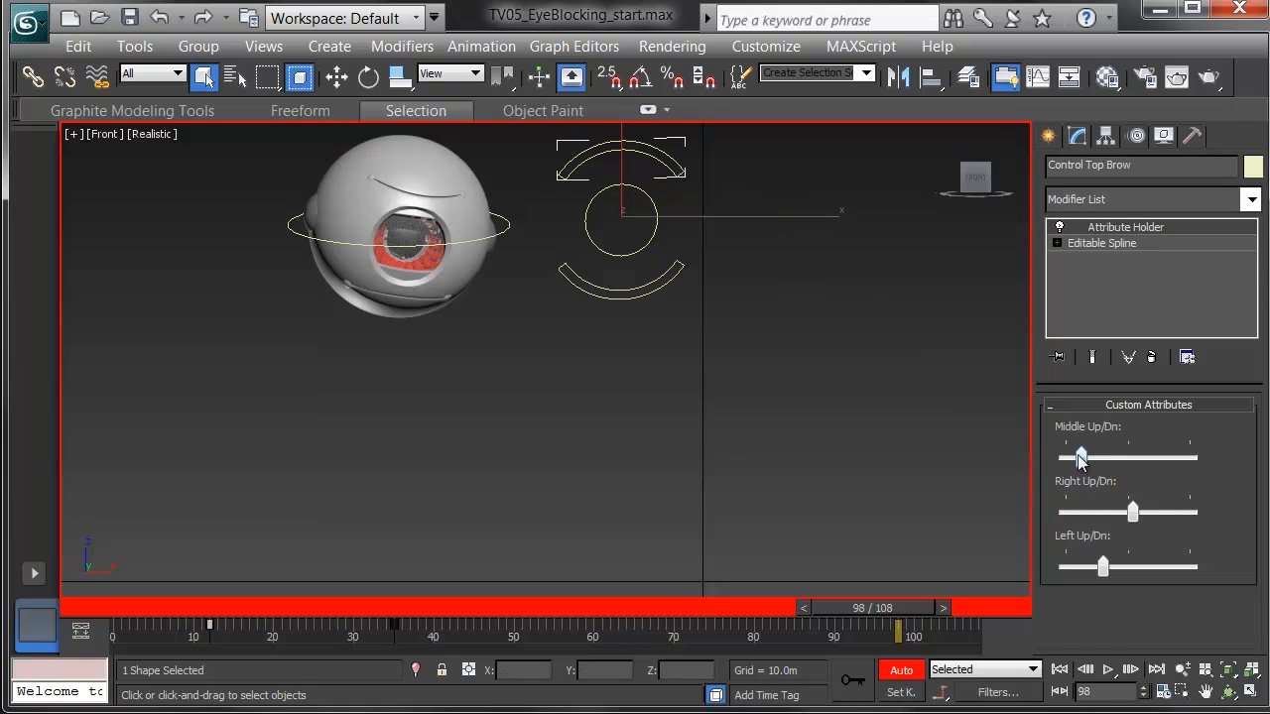
pyautogui.moveTo(1080, 457); pyautogui.dragTo(1189, 457)
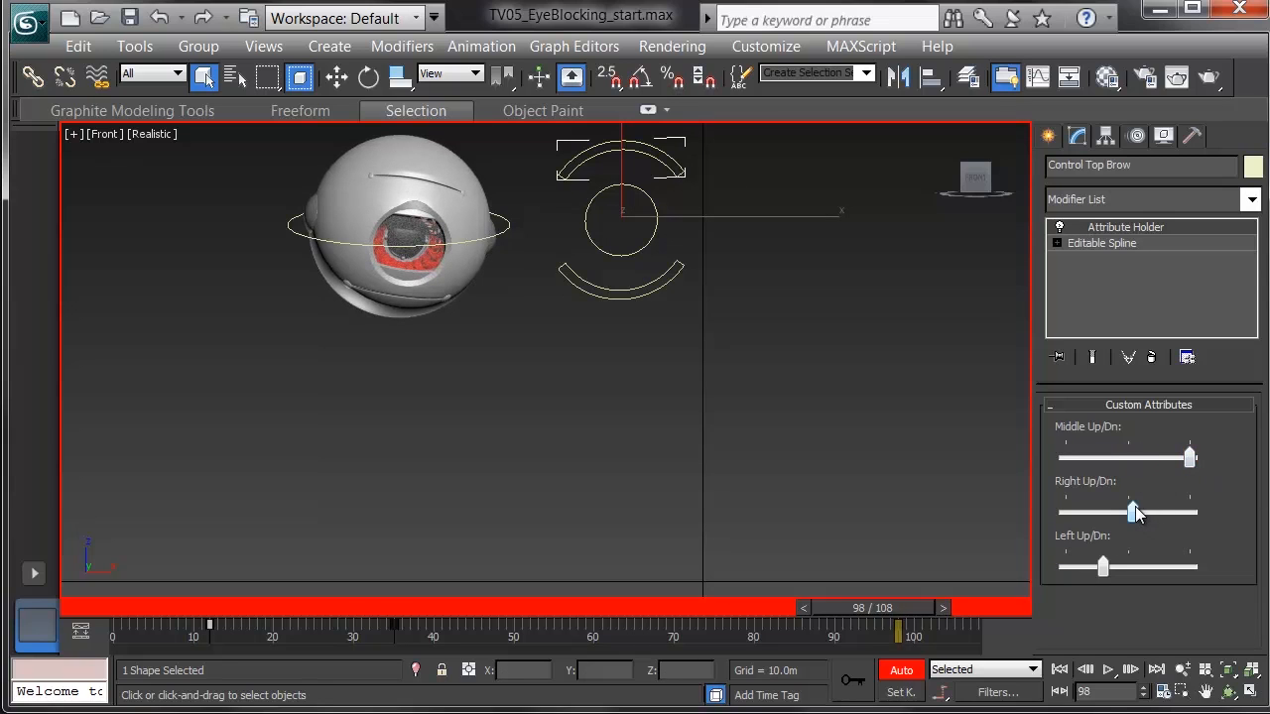
pyautogui.moveTo(1134, 512); pyautogui.dragTo(1089, 511)
pyautogui.moveTo(1103, 566); pyautogui.dragTo(1055, 559)
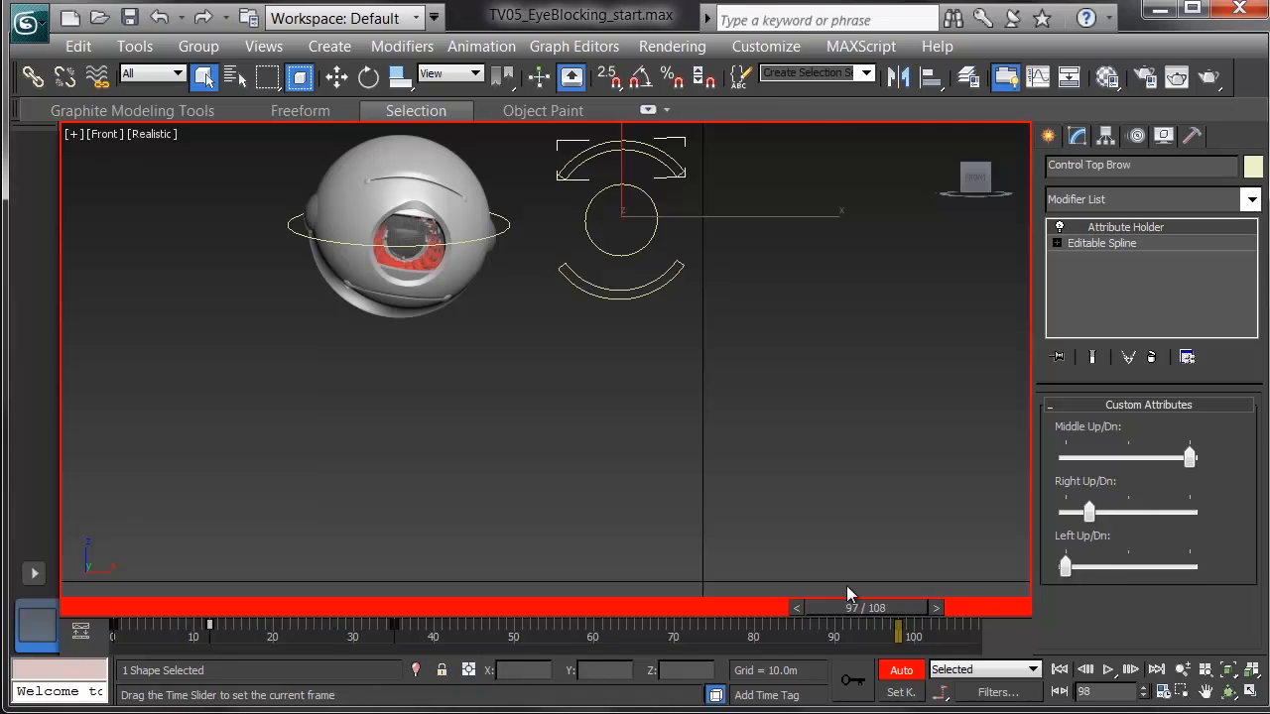
# - Raise Control Top Brow's Middle Up/Dn to about three-quarters at frame 82 and review the animation from frame 0
pyautogui.moveTo(846, 605); pyautogui.dragTo(796, 639)
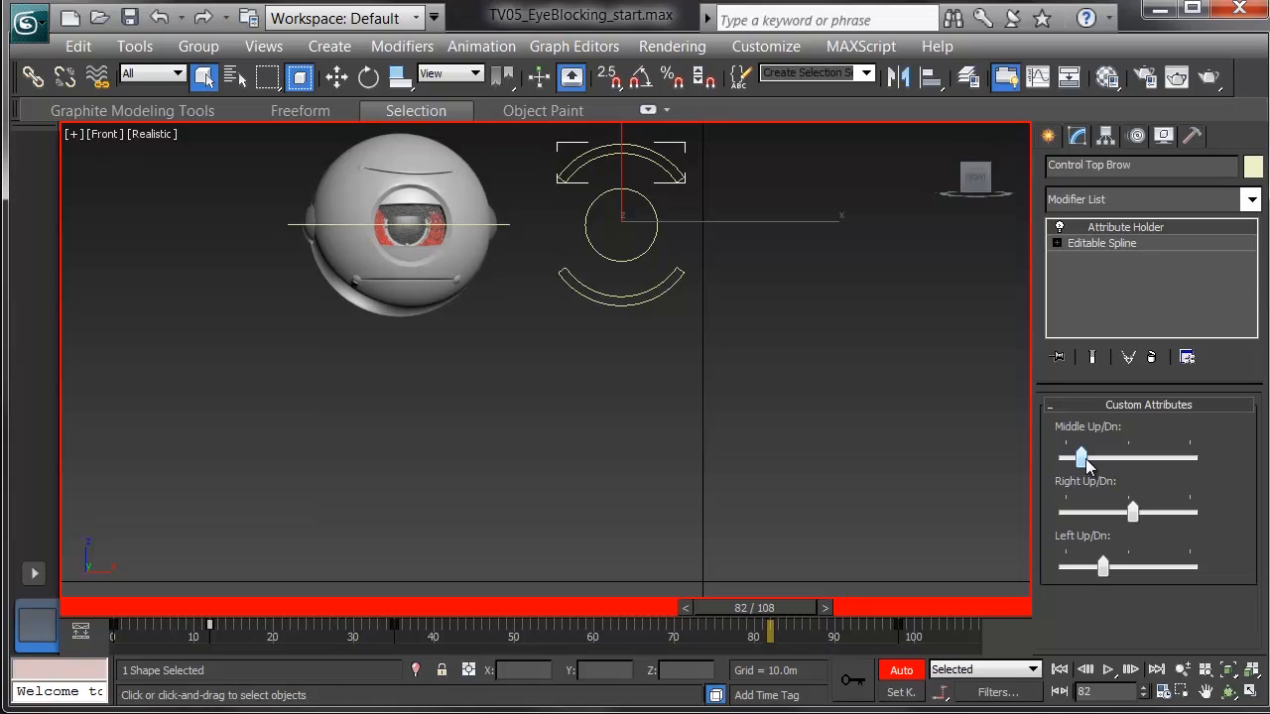
pyautogui.moveTo(1081, 459); pyautogui.dragTo(1155, 459)
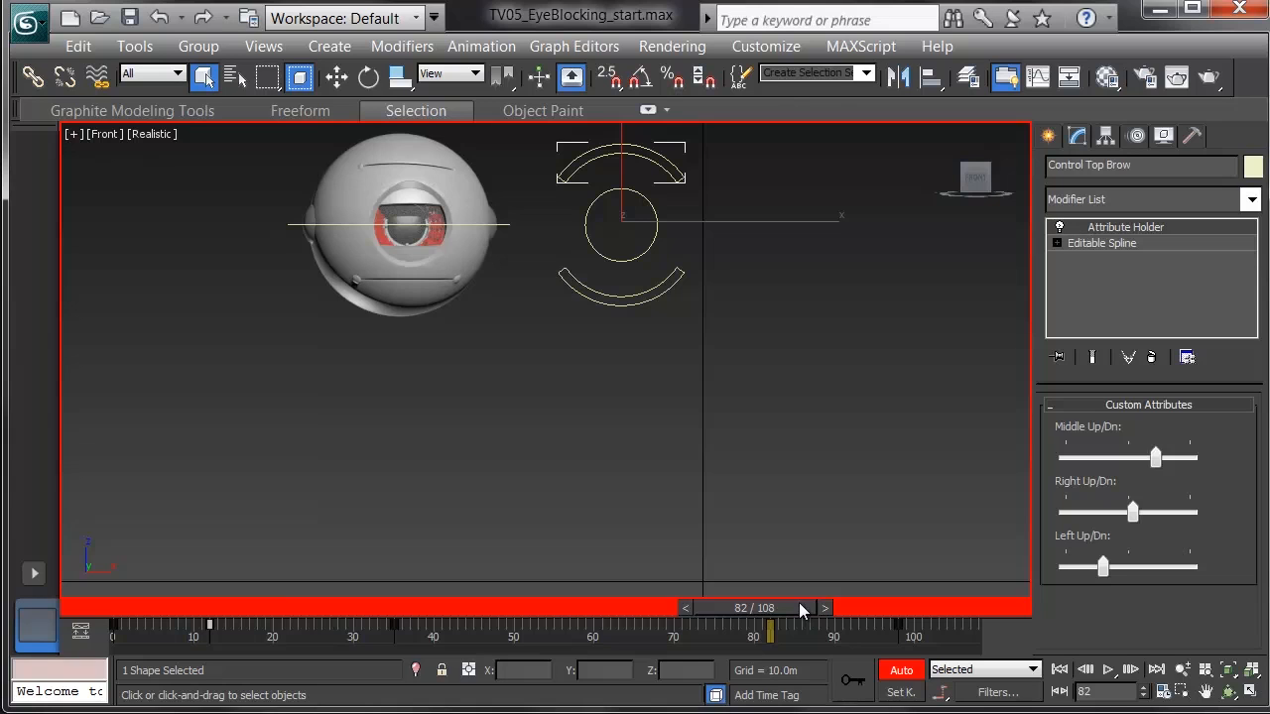
pyautogui.moveTo(799, 602); pyautogui.dragTo(17, 605)
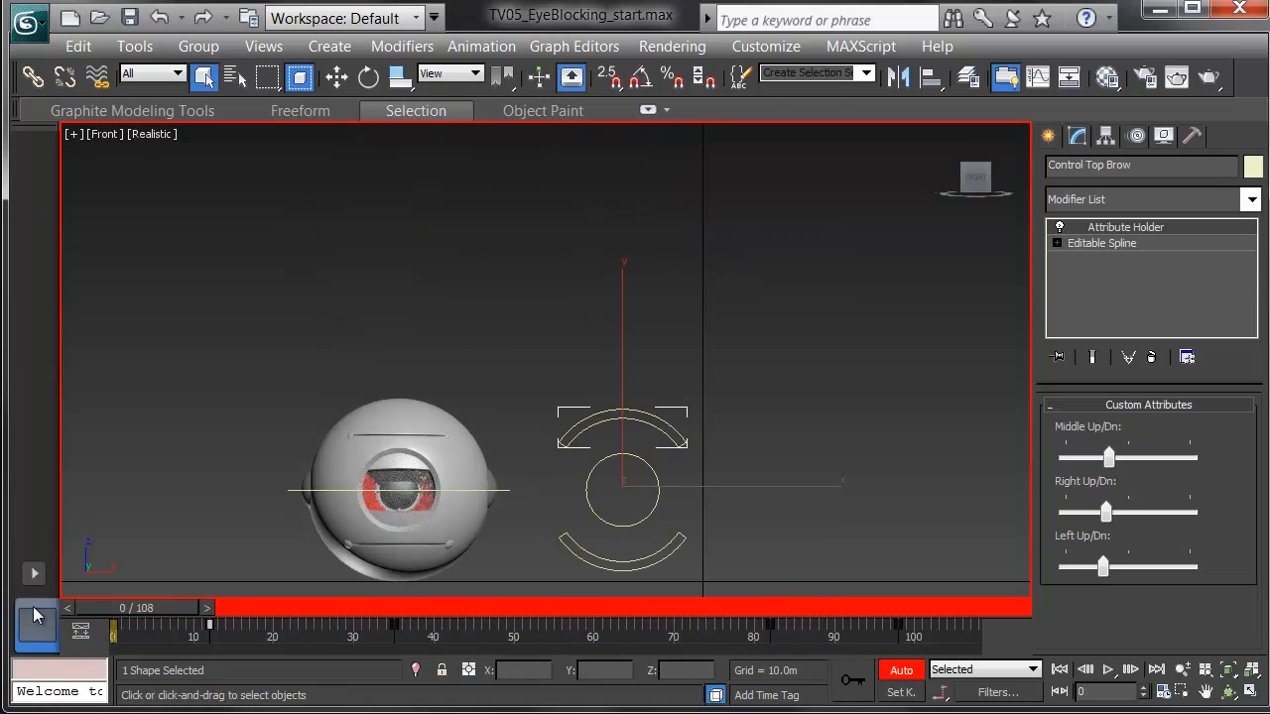
pyautogui.moveTo(115, 610); pyautogui.dragTo(920, 642)
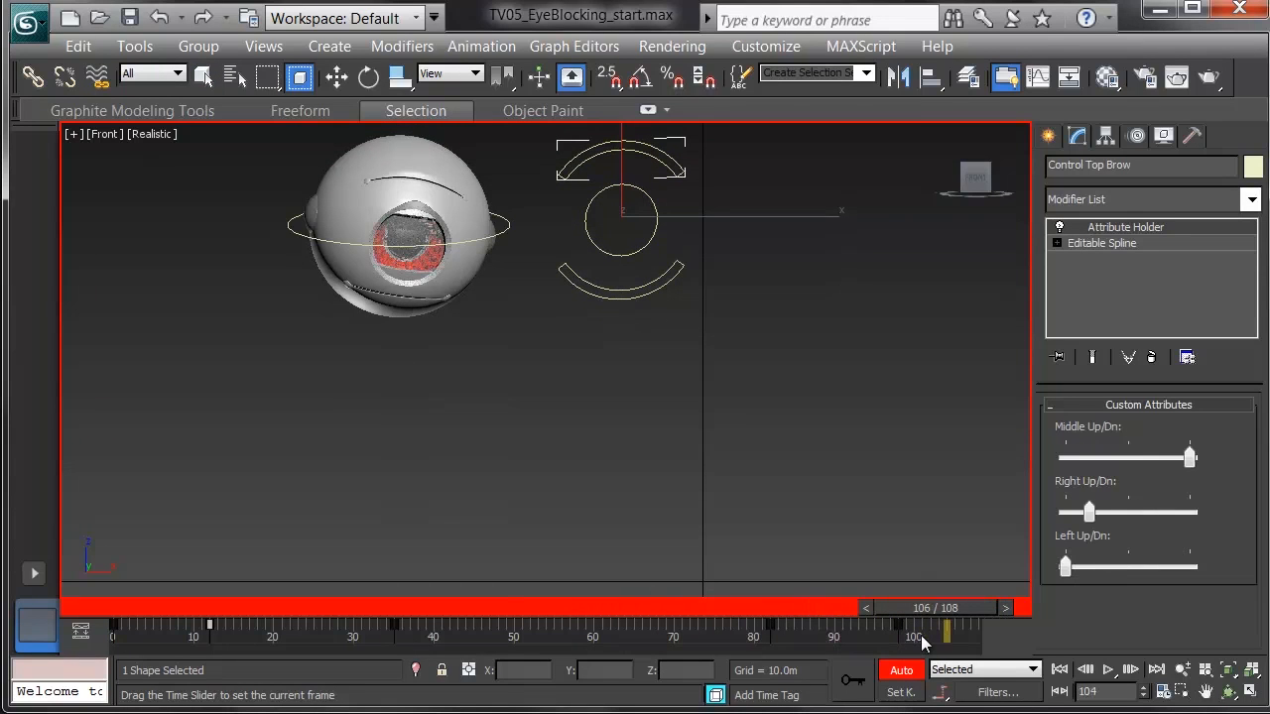